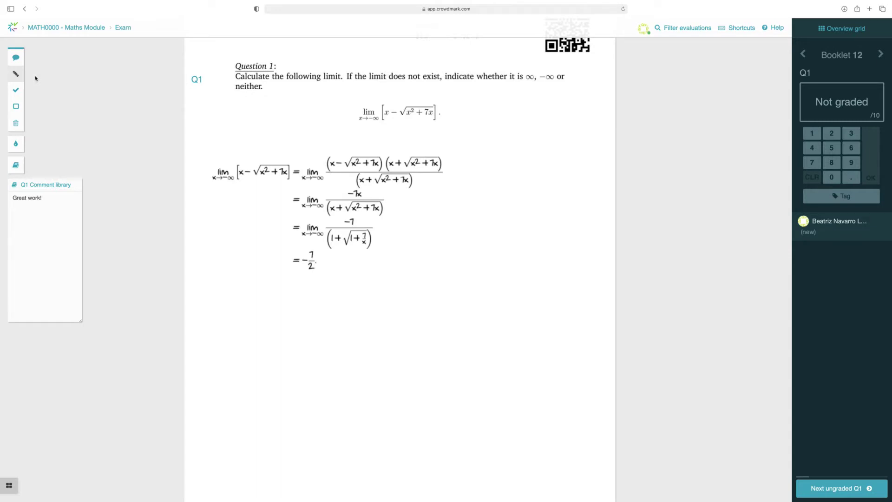
- Add the comment "Remember that $\sqrt{x^2} = |x|$ and $x < 0$" beside the second line of the Q1 solution
click(17, 58)
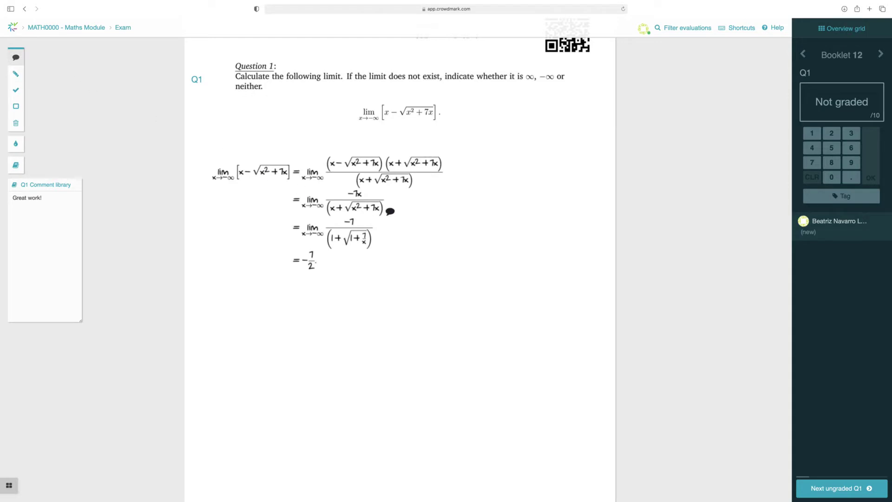
click(402, 201)
text(Remember )
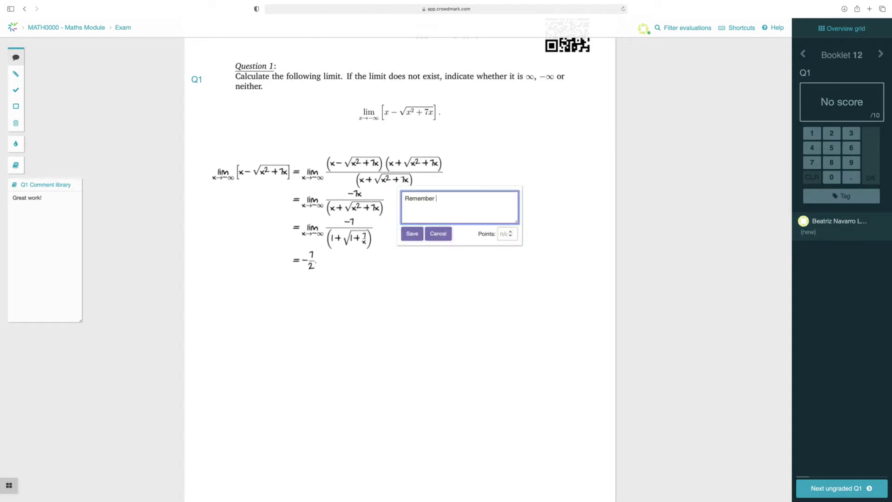
text(that $\sqrt{x^2} = |x|$ and $x < 0$)
click(413, 233)
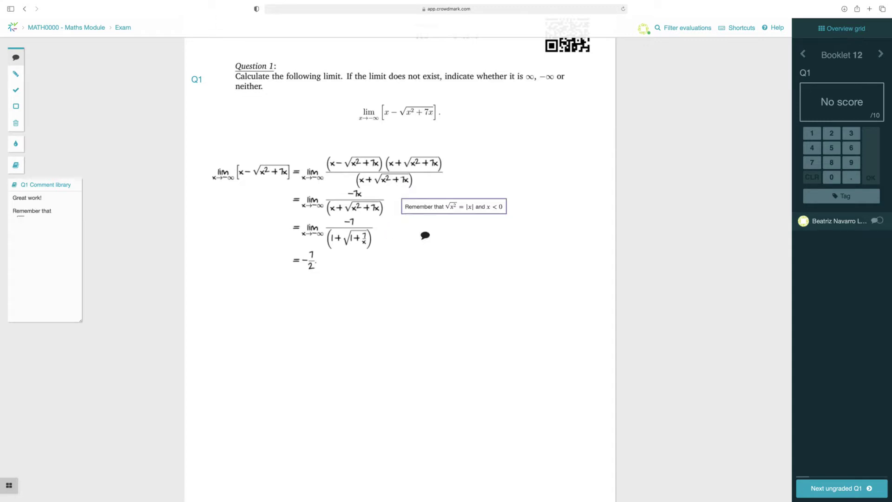
- Add a comment reading "Here" with the display equation "$$\sqrt{x^2+7x} = \sqrt{x^2}\sqrt{1+\frac{1}{7x}}$$" below the previous comment
click(423, 235)
text(Here)
key(Return)
text($$\sqrt{x^2+7)
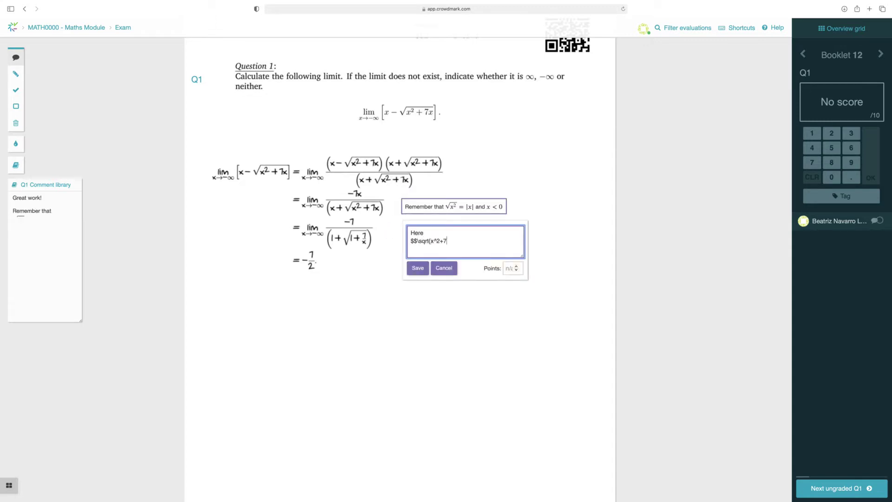
text(x} = \sqrt{x^2}\sqrt{1+\frac{1}{7x}}$$)
key(shift+Return)
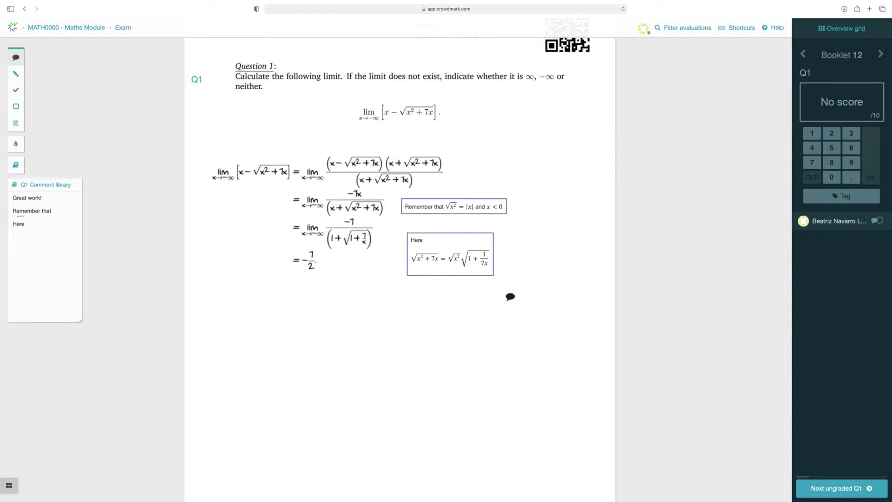
- Add a Markdown comment below the solution with "**bold**" and "*italics*" on separate lines
click(380, 306)
text(*)
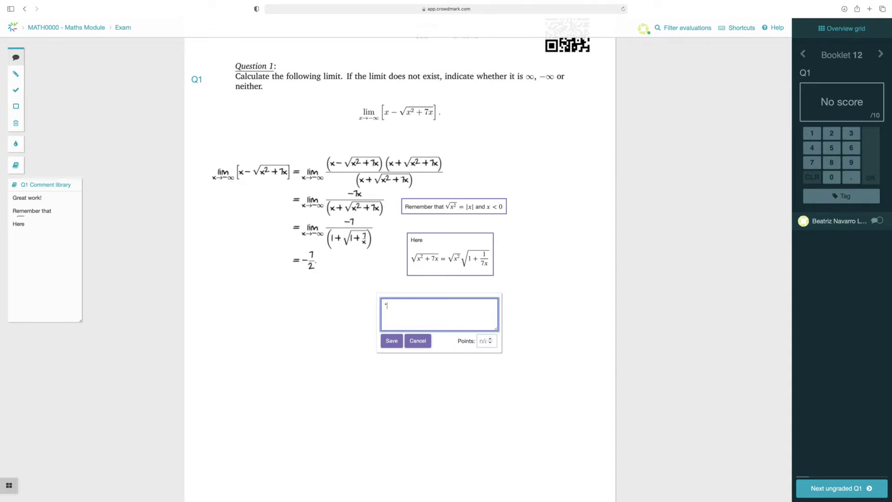
text(*bold**)
key(Return)
text(*italics*)
click(392, 340)
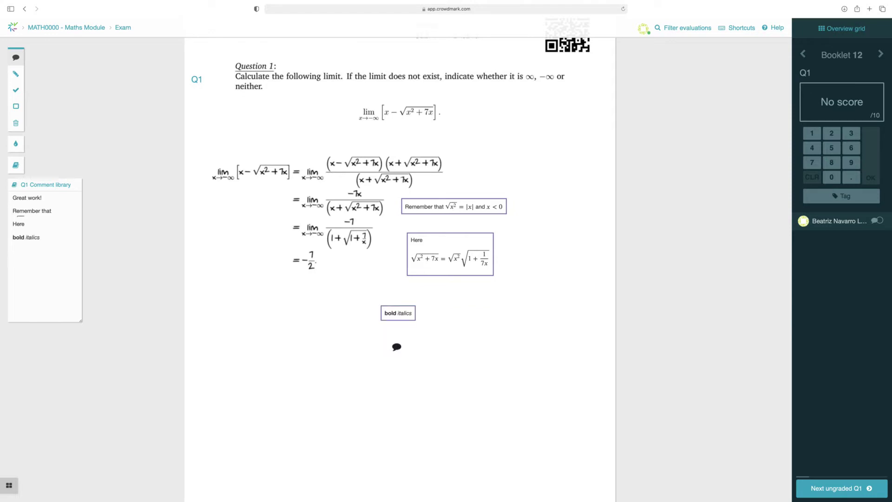
- Add the comment "This is the graph of the function" with the desktop's graph image attached, below the bold and italics comment
click(396, 346)
text(This is the graph of the )
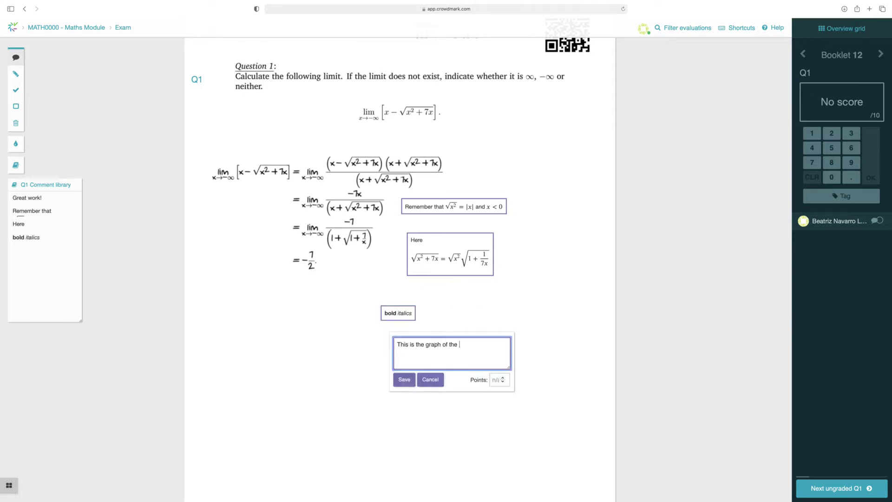
text(function)
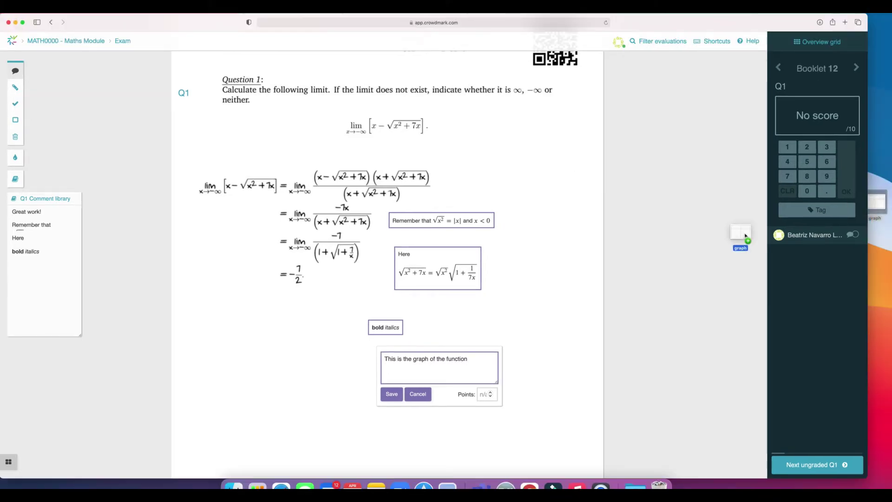
drag(738, 237, 446, 378)
click(391, 424)
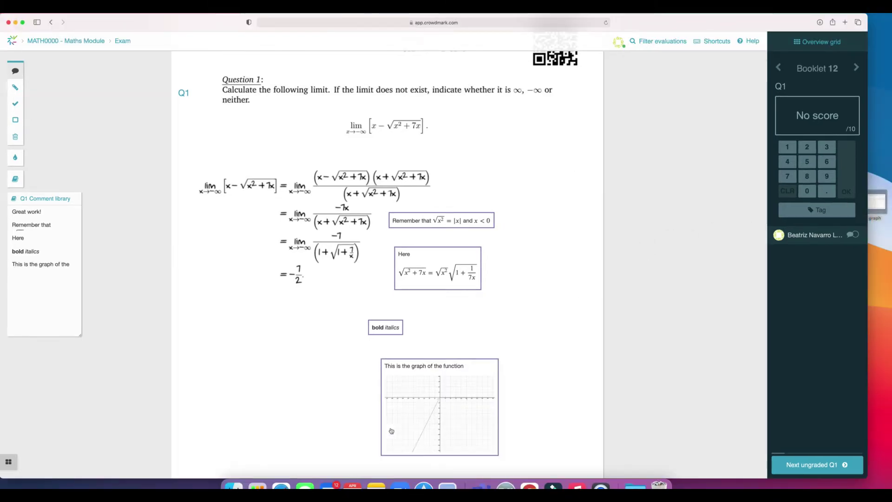
scroll(583, 378, down, 3)
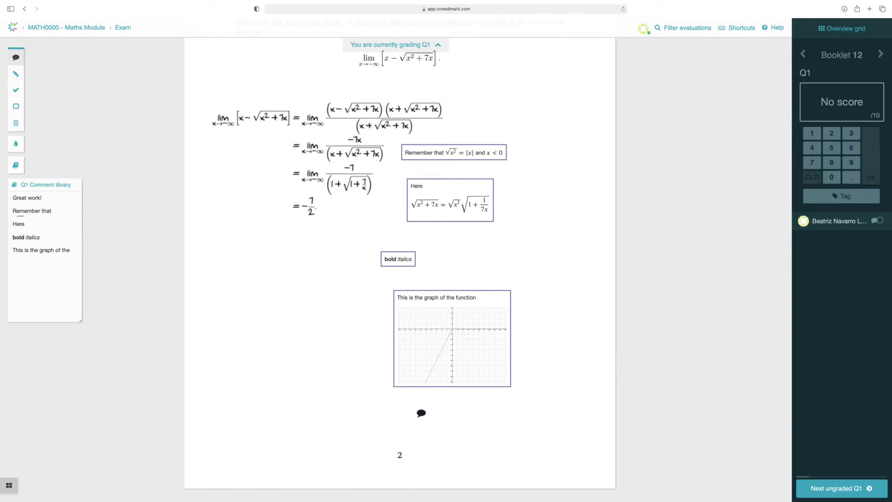
click(419, 408)
text(https://www.ucl.ac.uk/maths/)
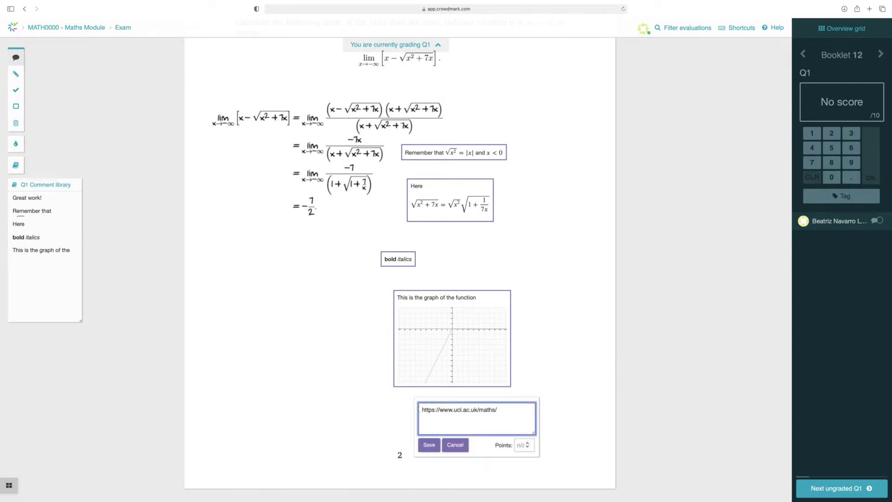
click(429, 444)
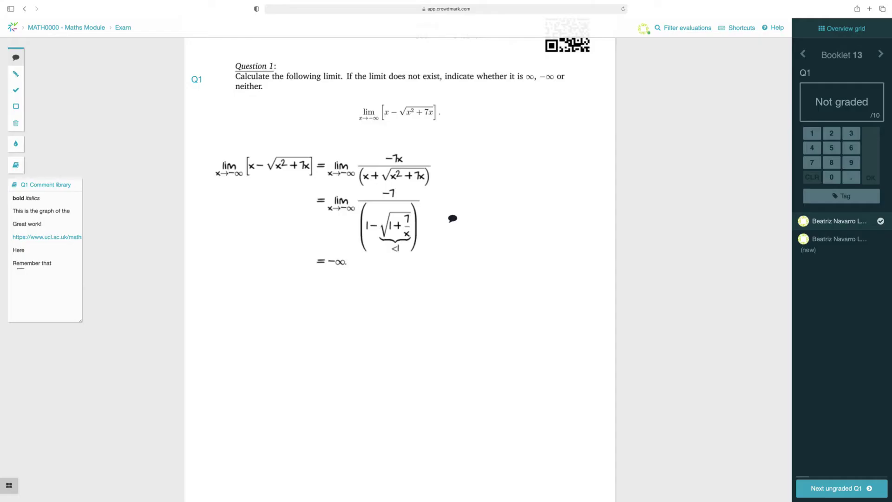
- Add the comment "Excellent!" with a star emoji and 10 points beside the Booklet 13 solution
click(453, 218)
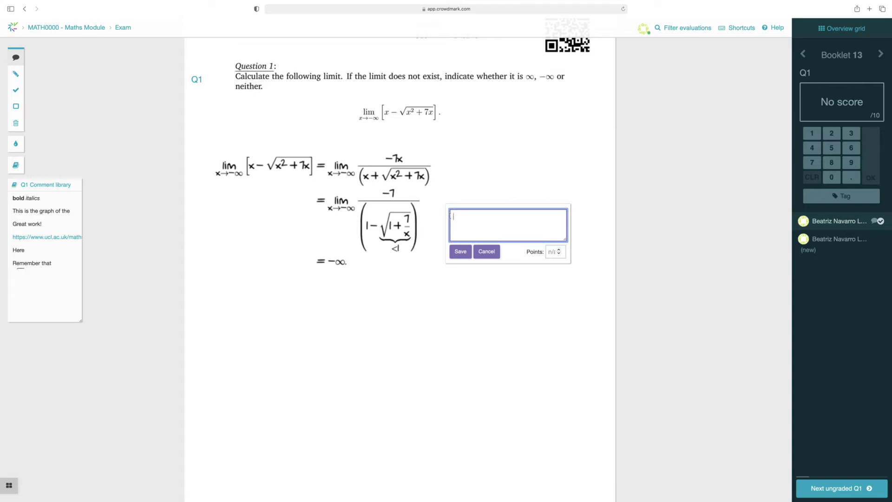
text(Excellent!)
key(ctrl+super+space)
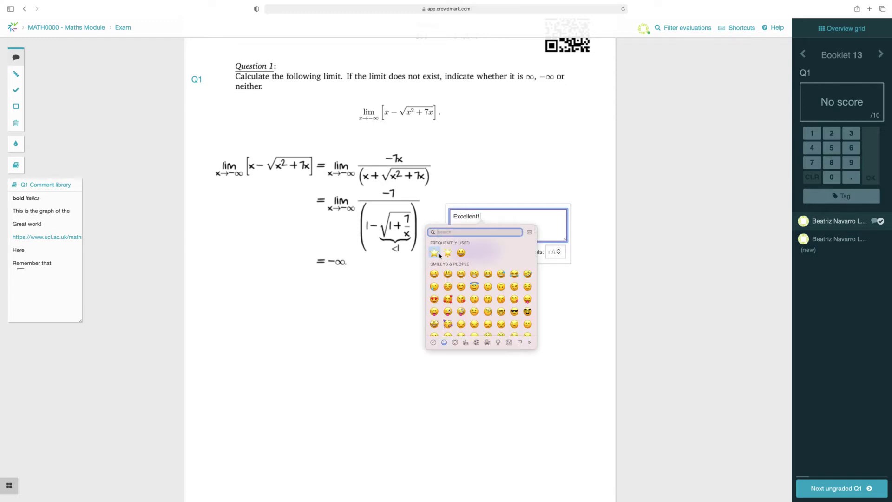
click(439, 254)
click(534, 251)
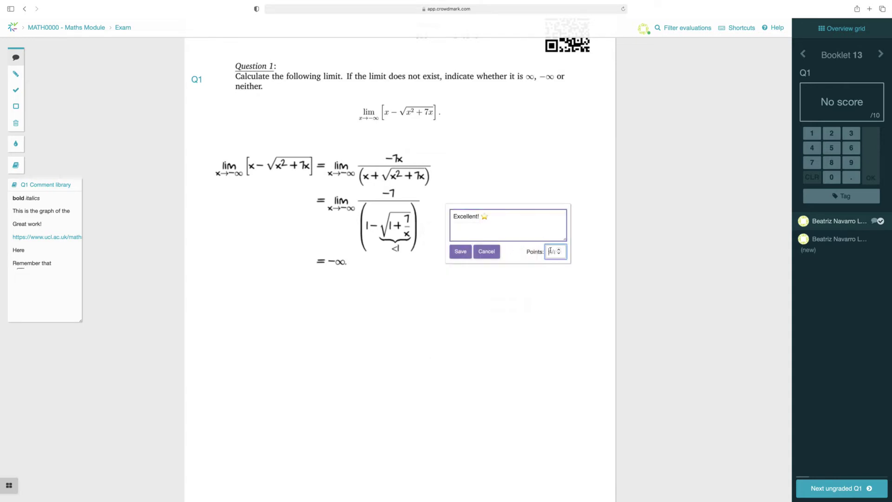
text(10)
click(463, 252)
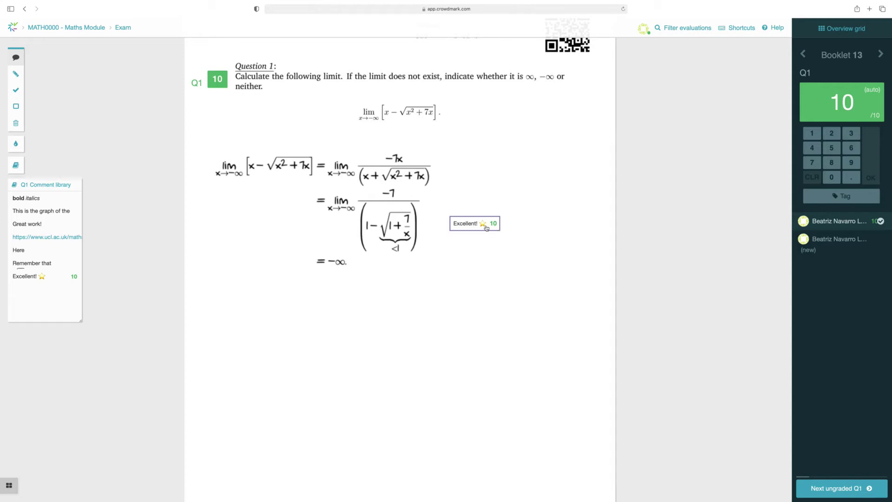
- Delete the 10-point "Excellent!" comment from Booklet 13
click(487, 228)
click(563, 210)
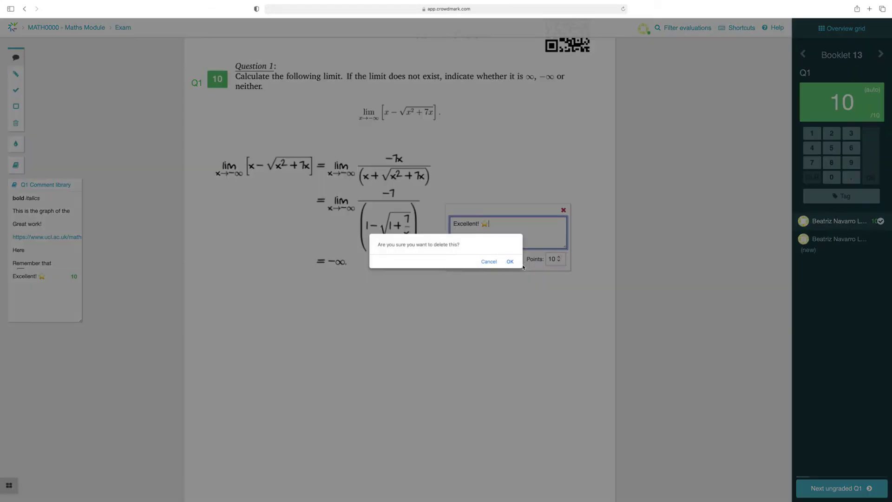
click(509, 261)
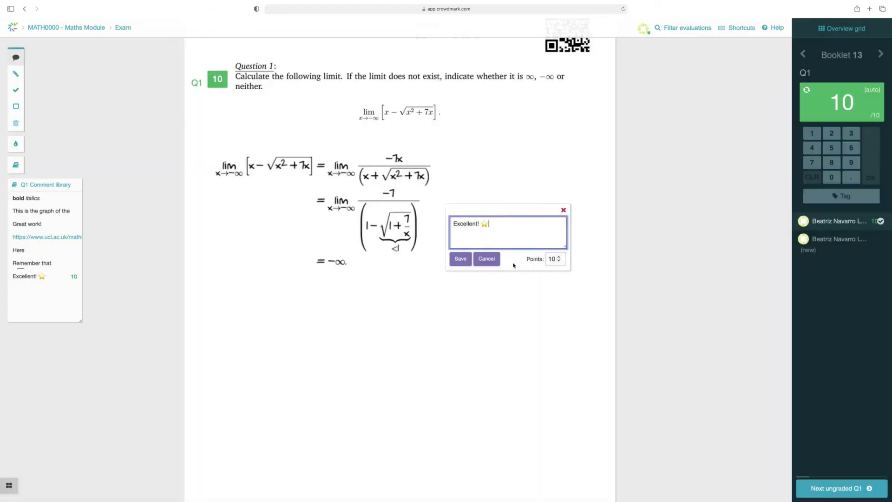
- Add the comment "Good conjugate multiplication and simplification" worth 4 points beside the first line of the solution
click(481, 180)
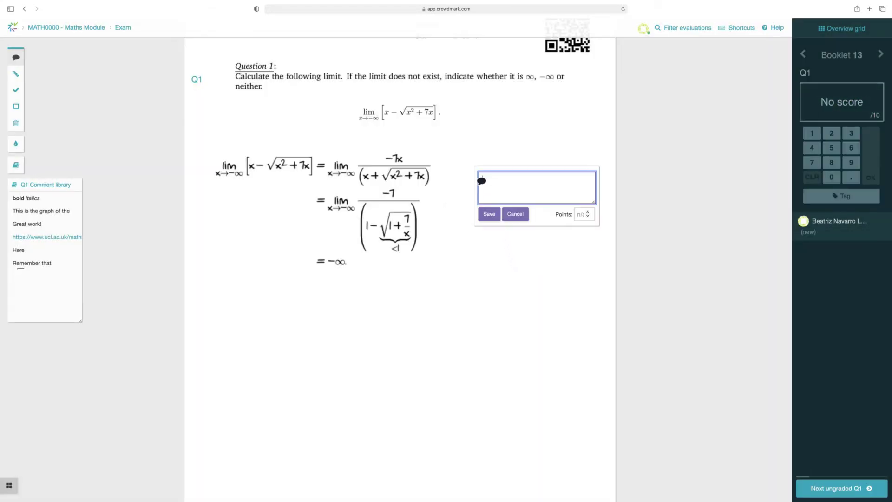
text(Good conjugate multi)
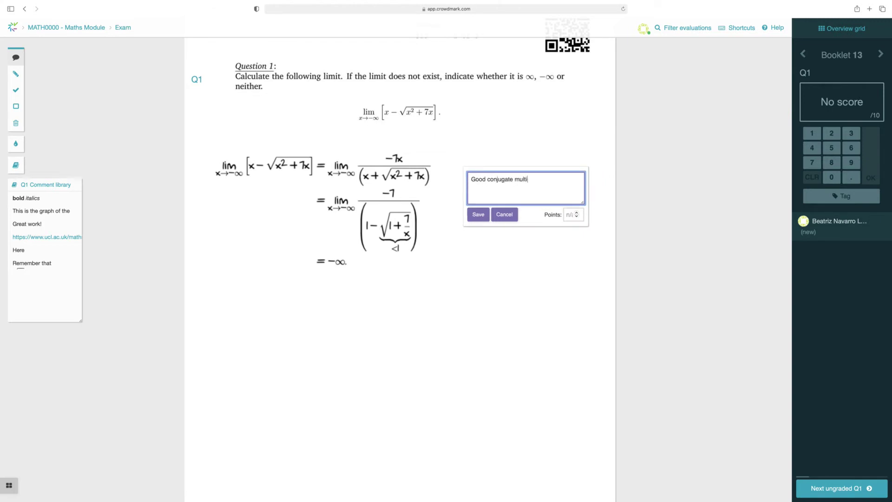
text(plication and simplification)
key(Tab)
text(4)
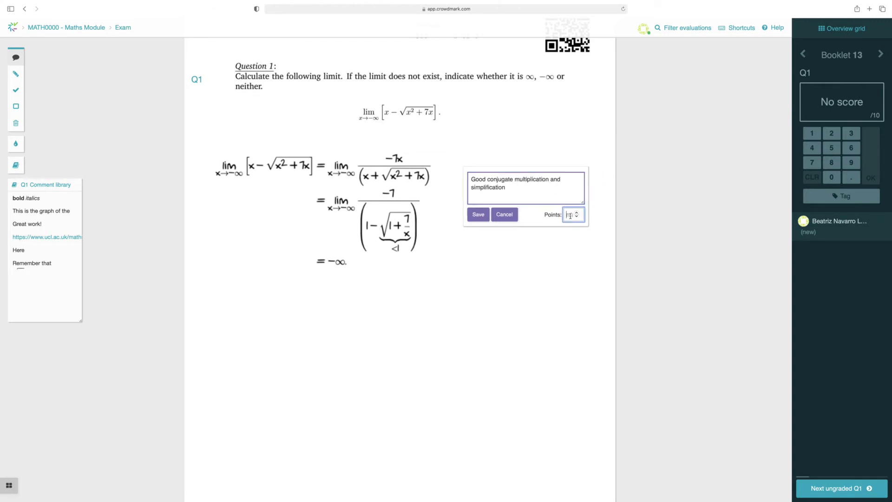
key(Return)
- Add the comment "You correctly notice that $\sqrt{x^2} = |x|=-x$ in this case" worth 4 points beside the second line
click(470, 223)
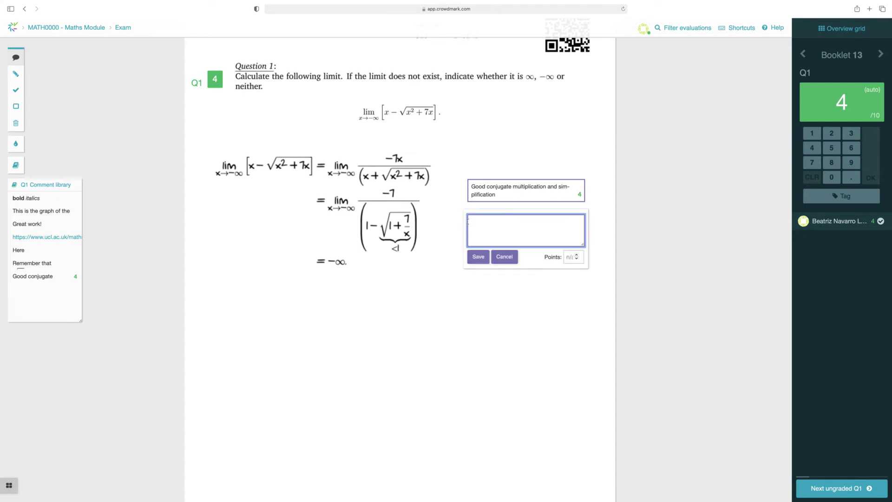
text(You correctly notice that $\sqrt{x^2} = |x|=-x$)
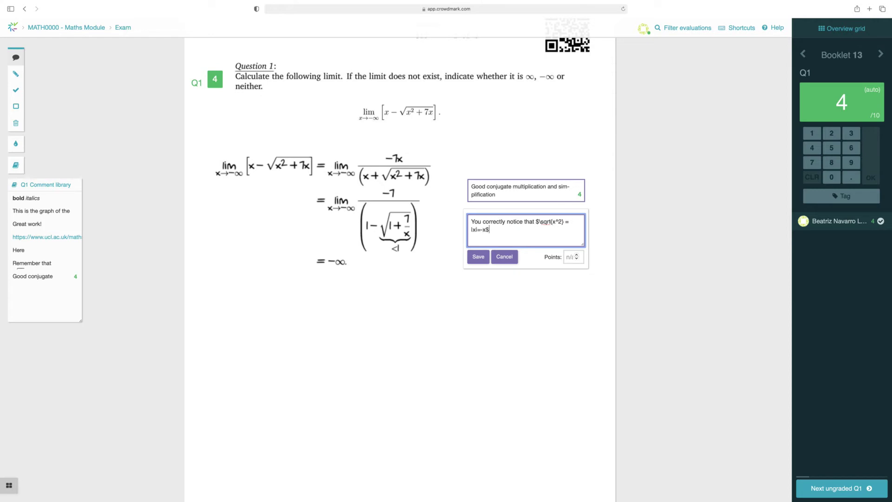
text( in this case)
click(570, 256)
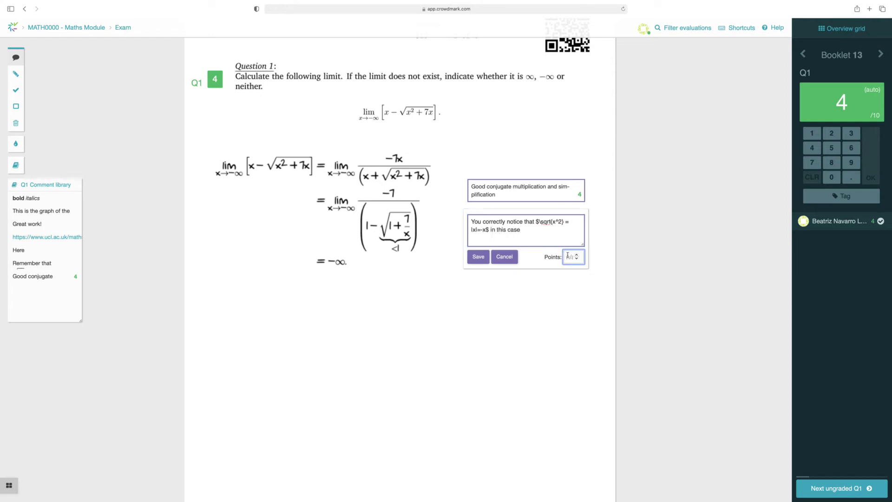
text(4)
click(478, 256)
- Add the comment "Correct final answer" worth 2 points beside the last line of the solution
click(461, 266)
text(C)
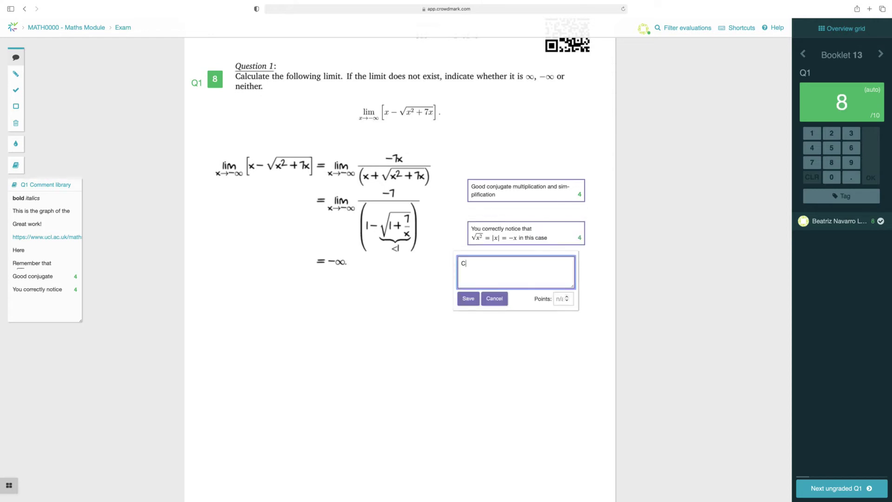
text(orrect final answer)
click(561, 298)
text(2)
click(468, 298)
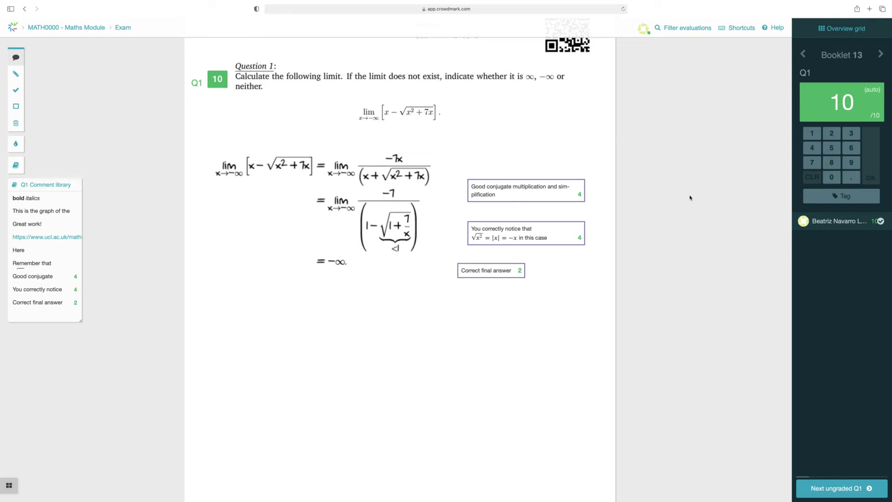
- Go to Booklet 14 and add the comment "Remember that $\sqrt{x^2} = |x|$ and $x<0$ here" worth -6 points beside the second line
key(n)
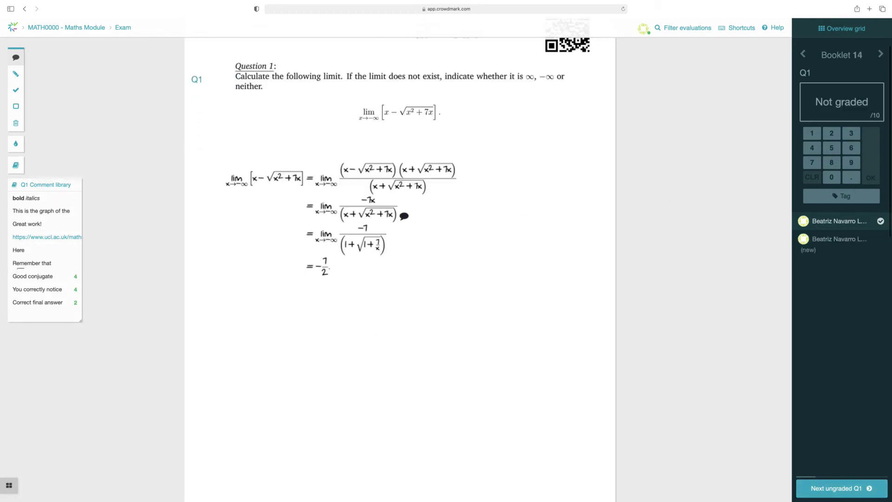
click(413, 218)
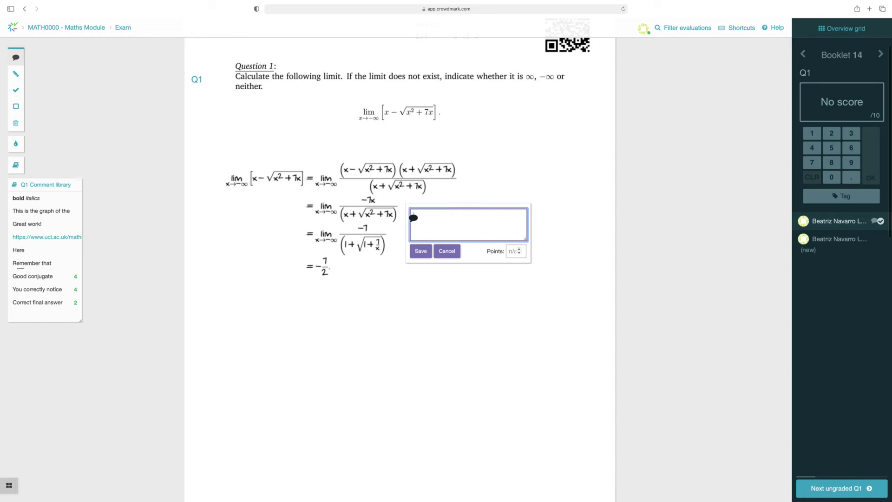
text(Remember that )
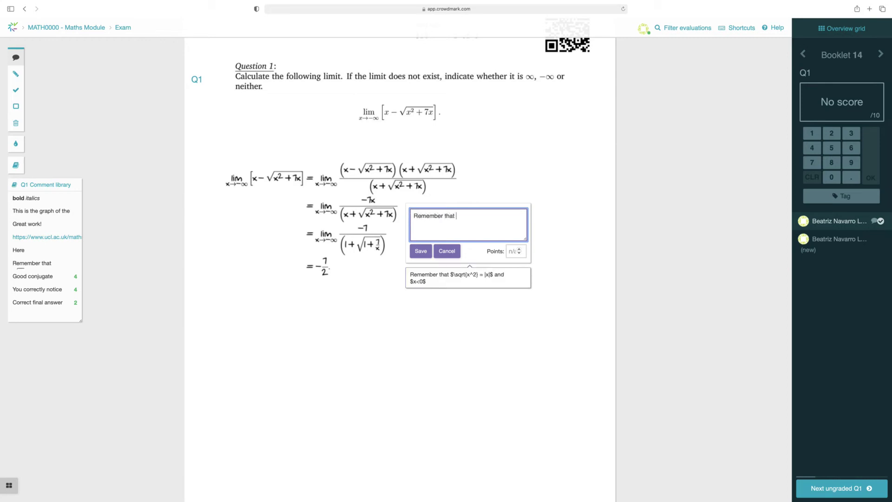
text($\sqrt{x^2} = |x|$ and $x<0$ here)
key(Tab)
text(-6)
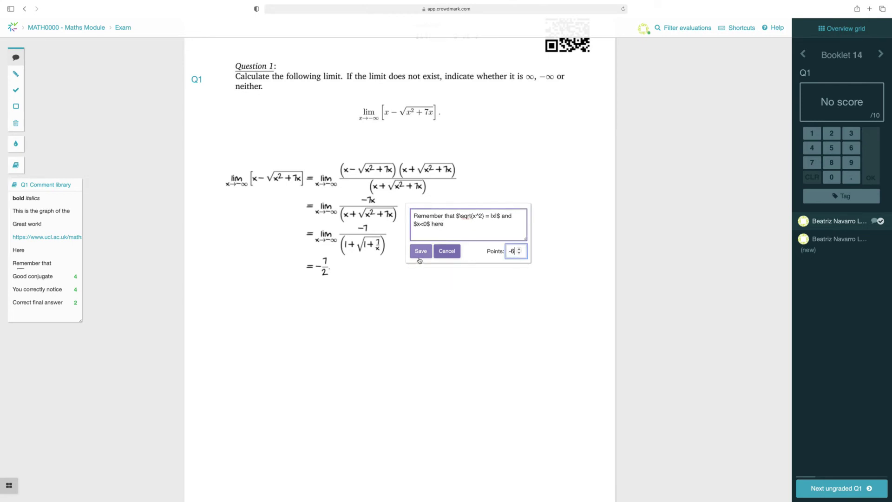
click(419, 257)
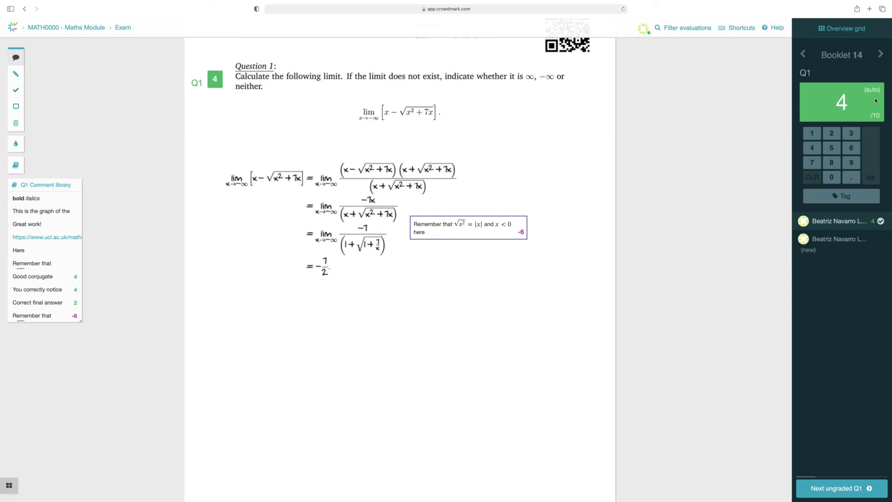
- Override Booklet 14's automatic Q1 score with 5 and remove that manual score again
key(5)
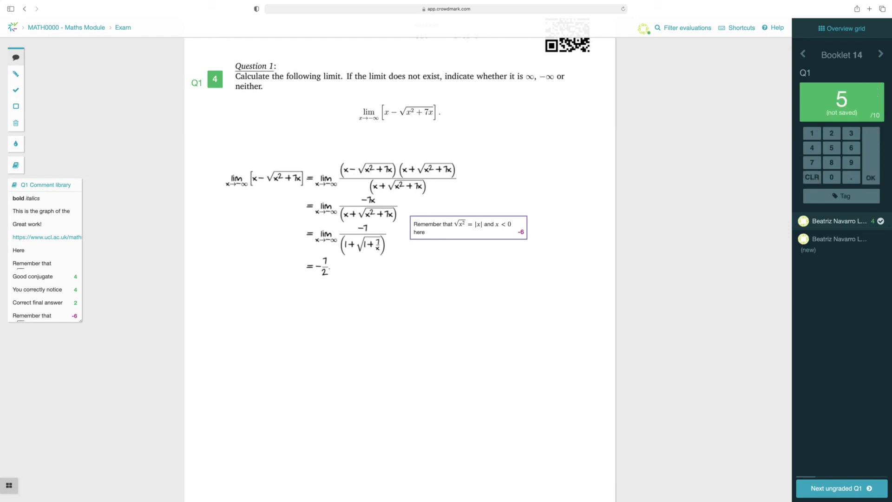
key(Return)
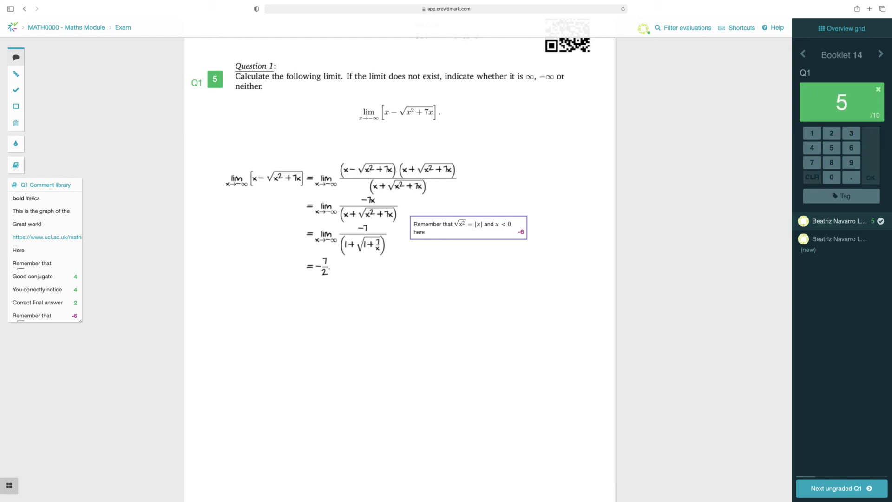
click(878, 91)
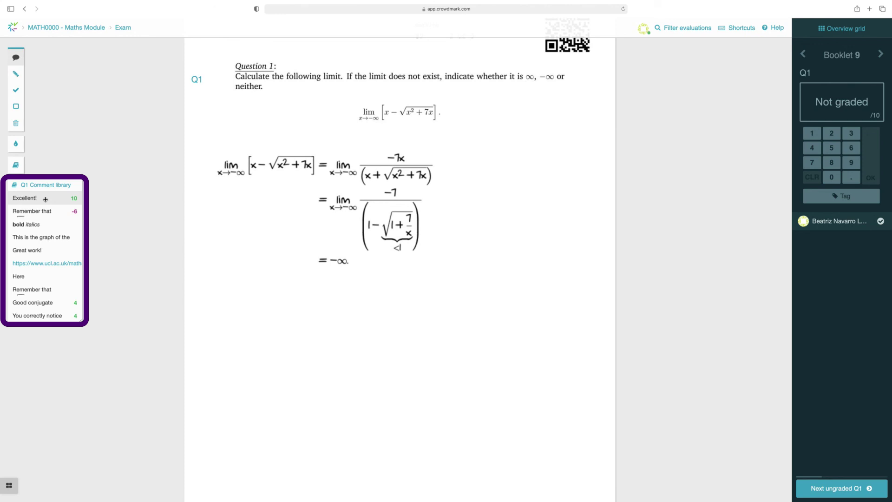
- Place the library comment "Excellent!" worth 10 beside Booklet 9's first line and the "Remember that" comment worth -6 beside Booklet 10's third line
drag(45, 199, 465, 173)
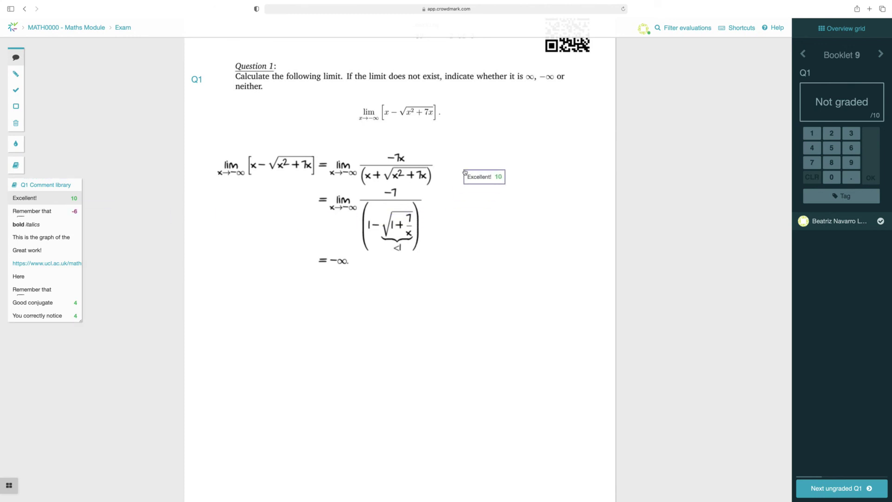
key(Return)
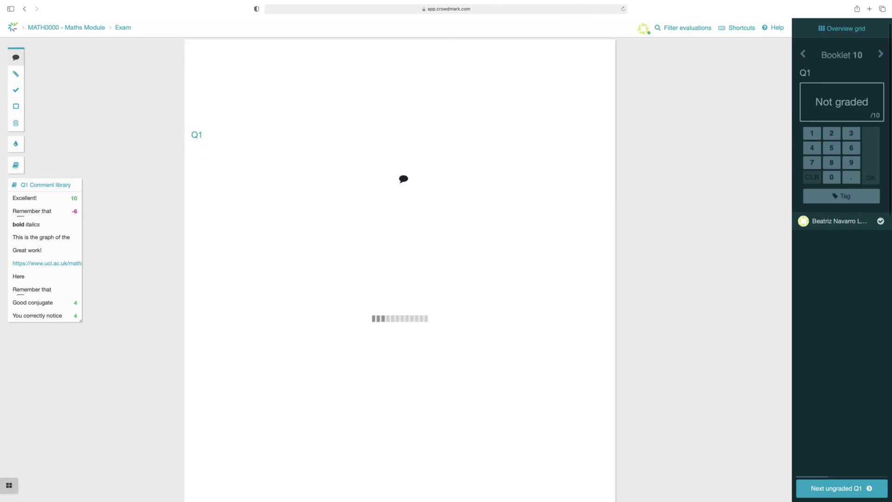
drag(65, 213, 436, 207)
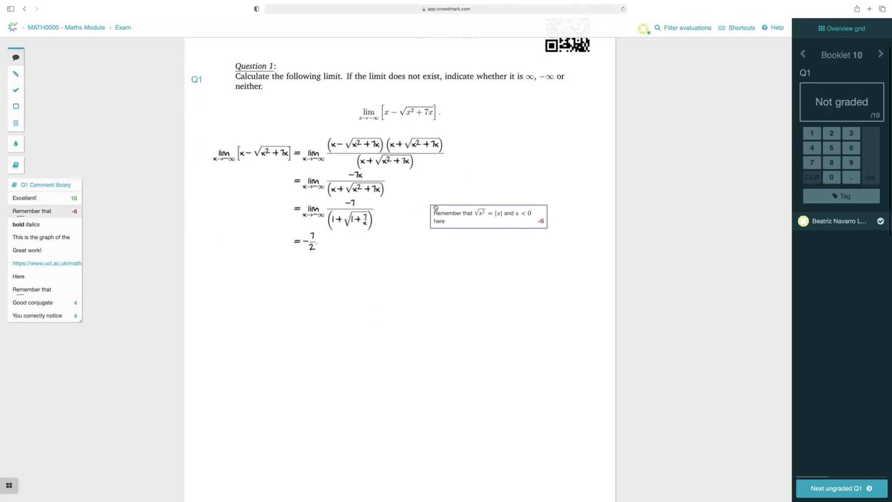
key(Return)
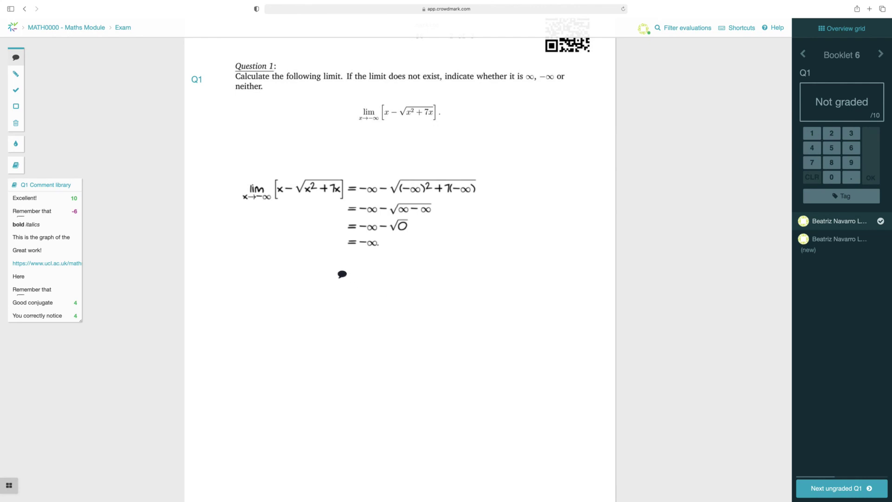
- Start a comment below Booklet 6's solution and fill it with the existing "Correct final answer" comment worth 2 points, found by searching "corr"
click(341, 274)
text(corr)
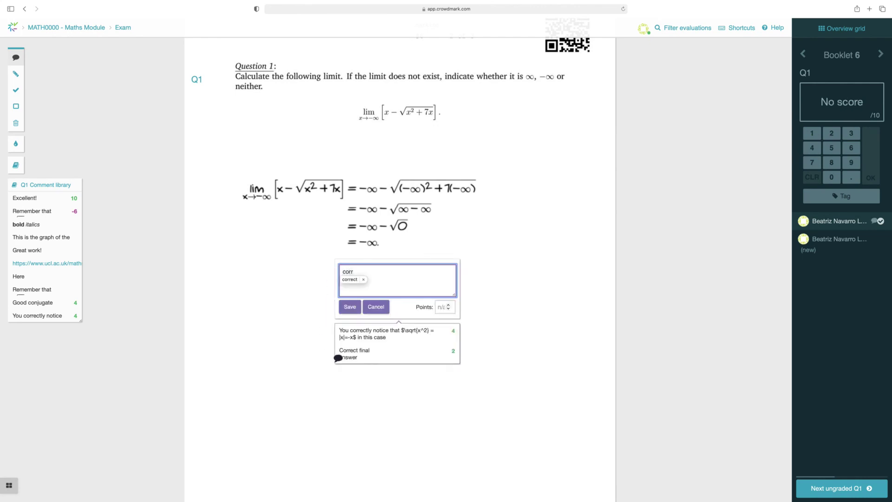
click(344, 356)
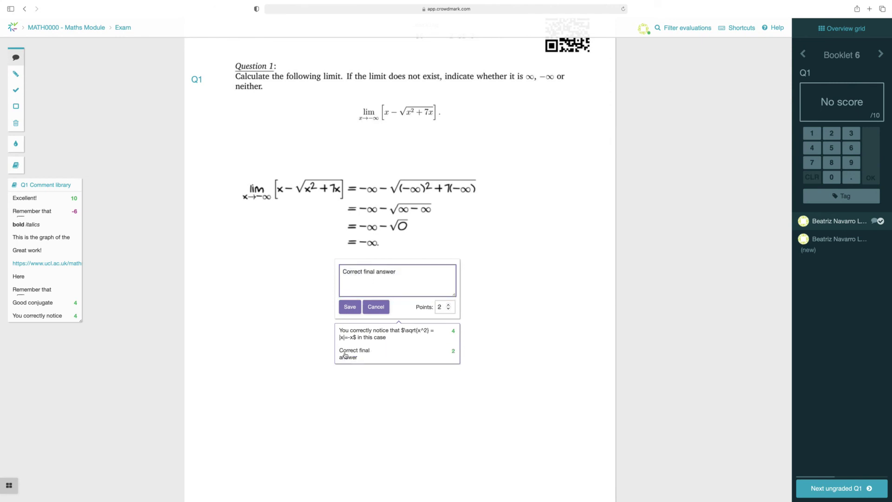